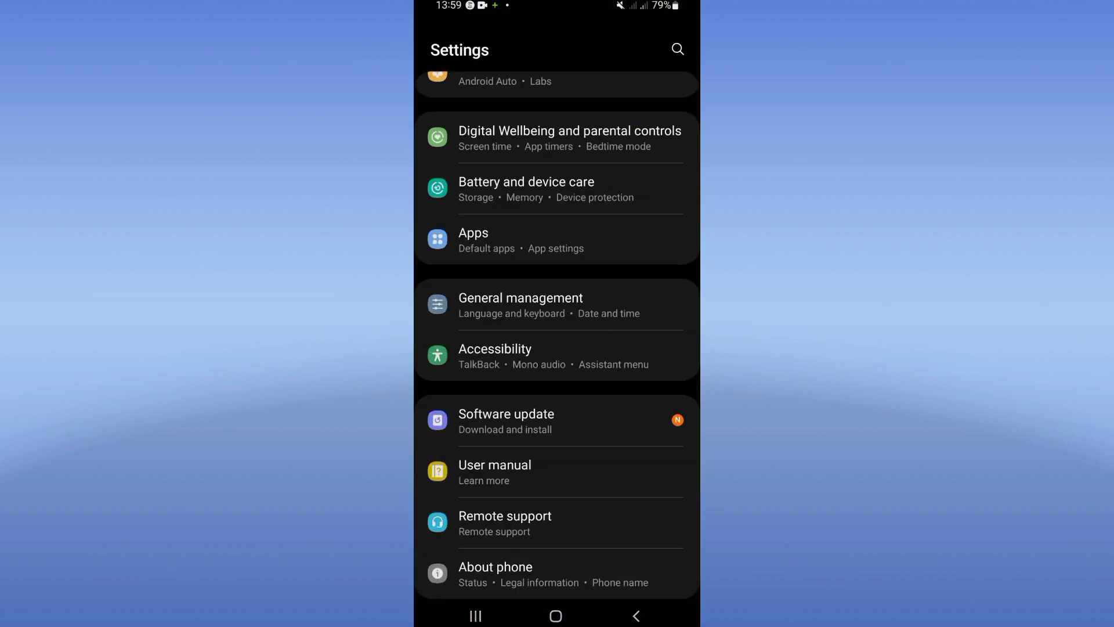
{"action": "scroll", "coordinate": [557, 329], "scroll_direction": "down", "scroll_amount": 1}
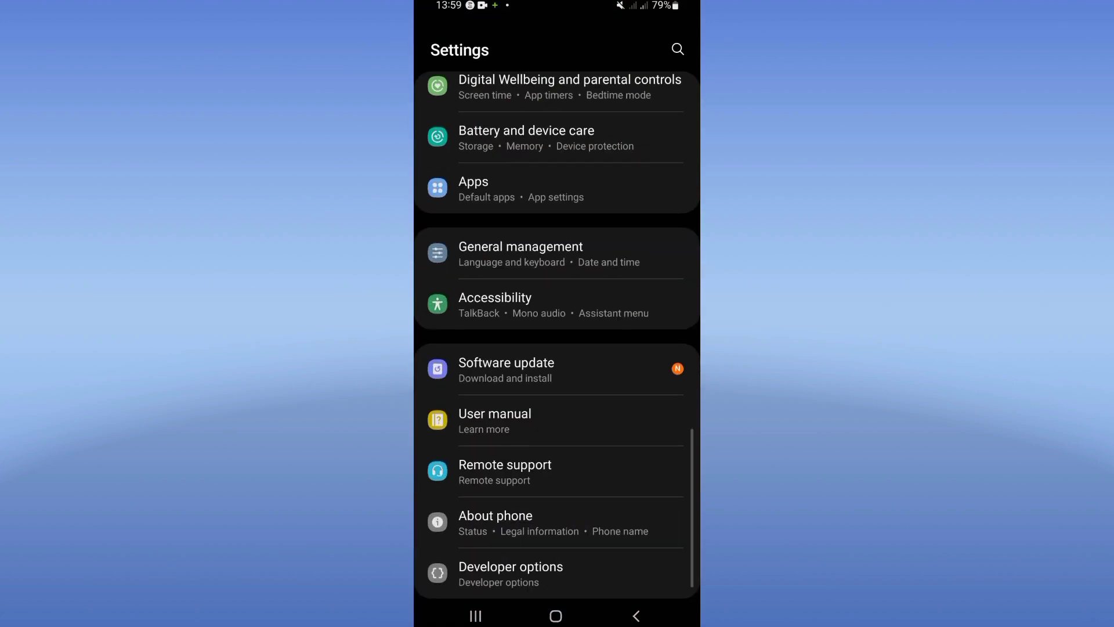
Search the Apps list for 'telegr' and open Telegram's app info page.
{"action": "left_click", "coordinate": [474, 188]}
{"action": "left_click", "coordinate": [647, 52]}
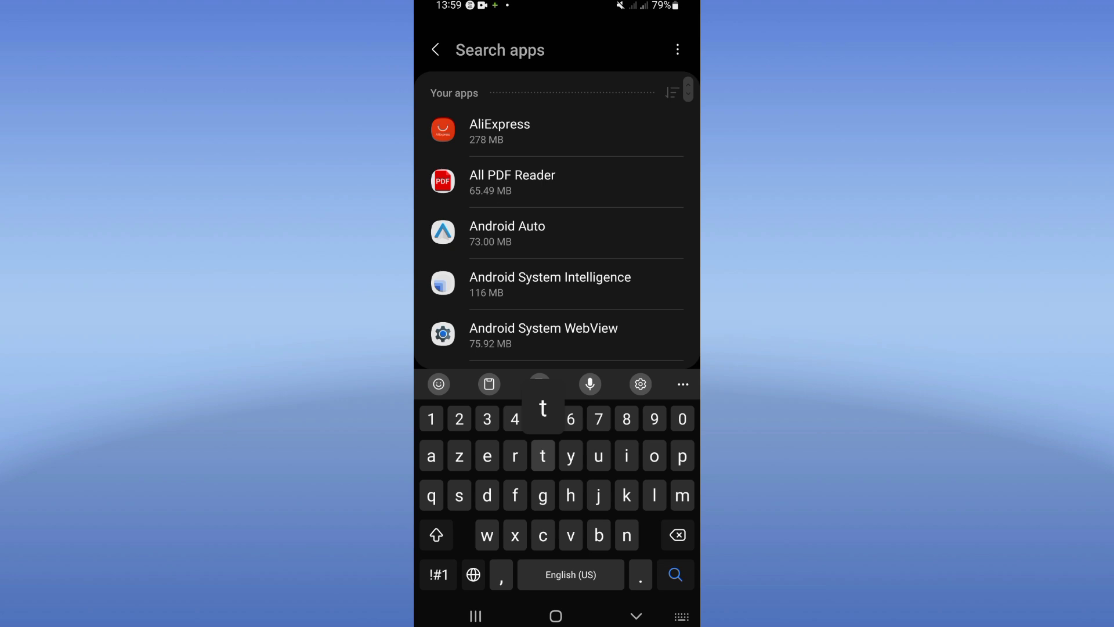
{"action": "type", "text": "telegr"}
{"action": "left_click", "coordinate": [497, 131]}
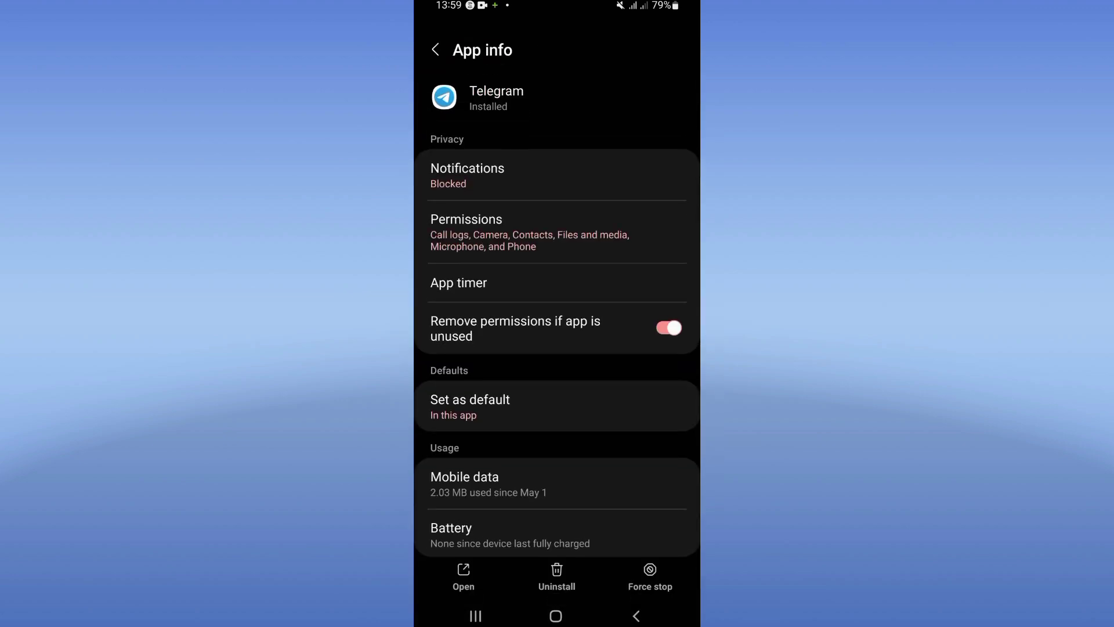
{"action": "scroll", "coordinate": [557, 314], "scroll_direction": "down", "scroll_amount": 5}
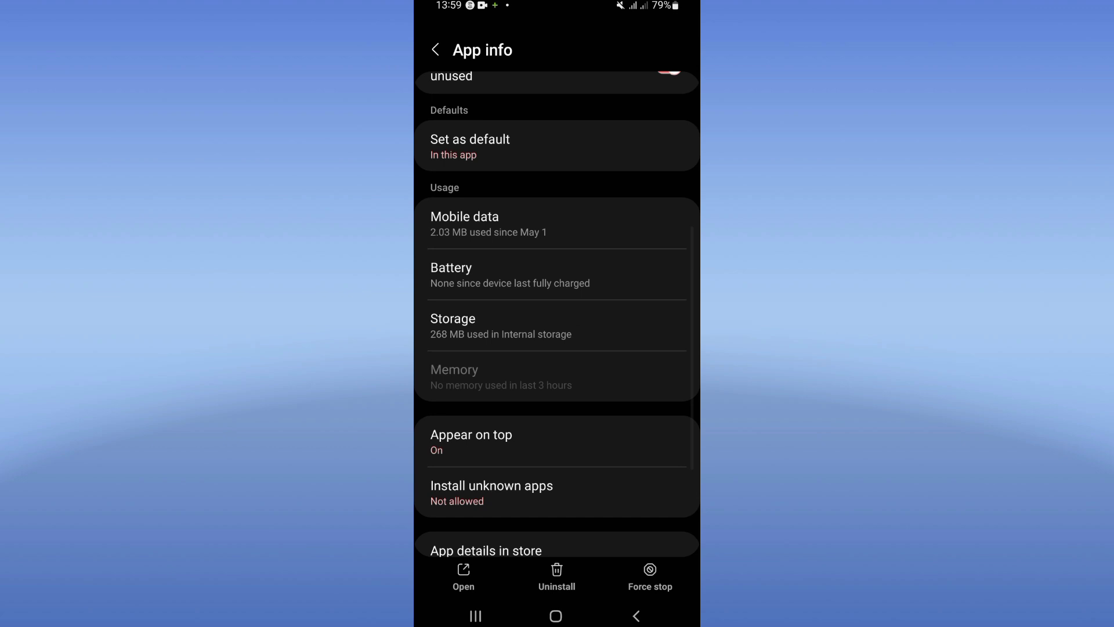
Clear Telegram's cache on its Storage page, then force-stop Telegram and confirm with OK.
{"action": "left_click", "coordinate": [501, 326]}
{"action": "left_click", "coordinate": [626, 576]}
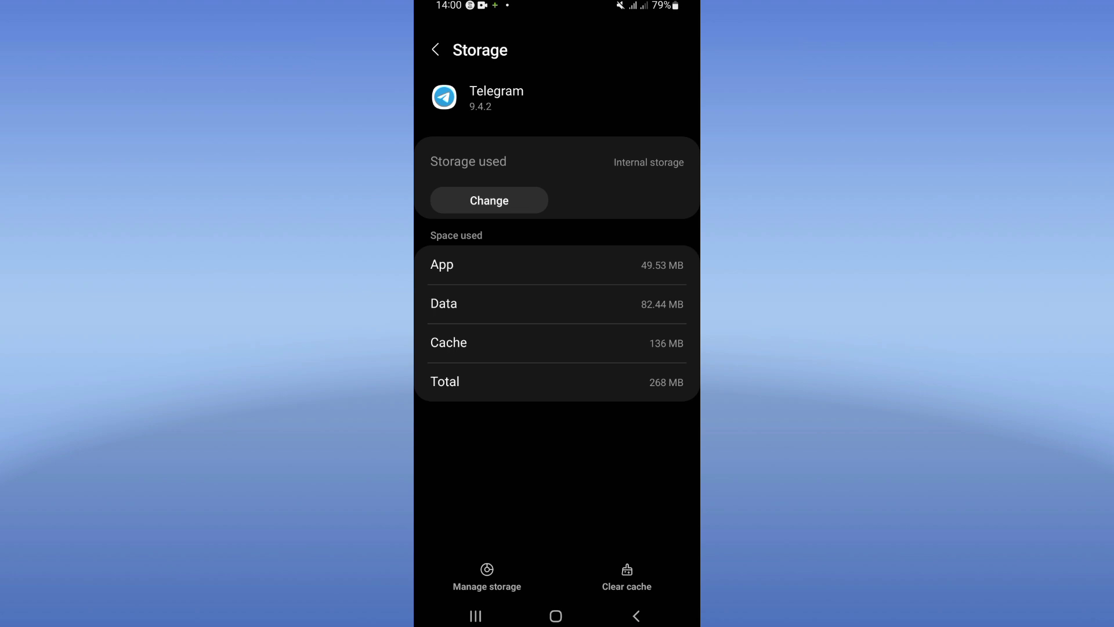
{"action": "left_click", "coordinate": [636, 616]}
{"action": "left_click", "coordinate": [648, 577]}
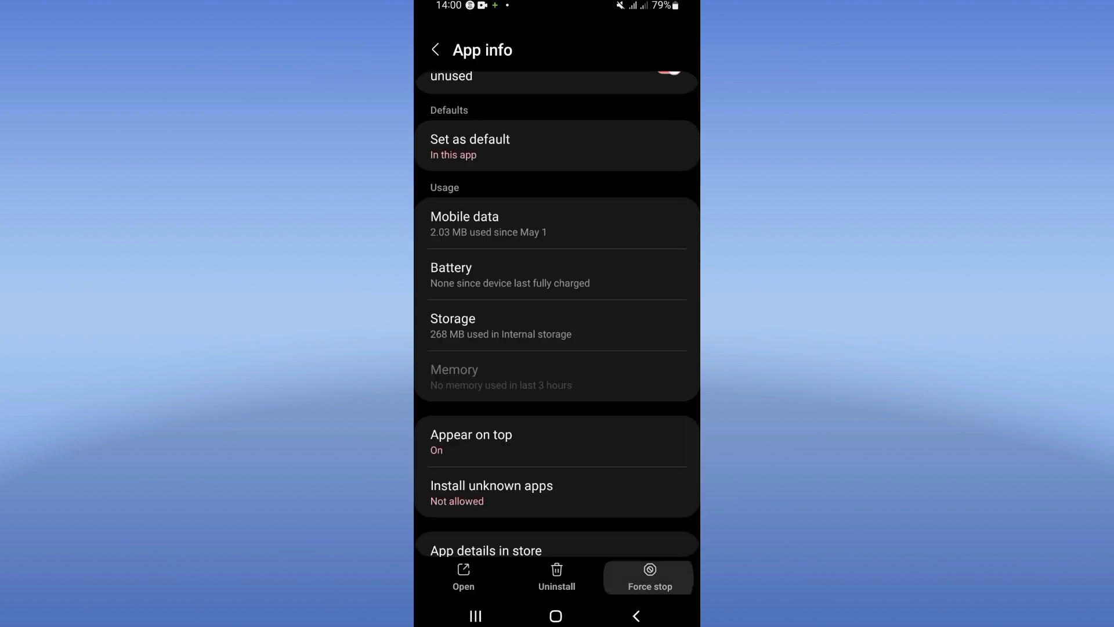
{"action": "left_click", "coordinate": [623, 559]}
{"action": "left_click", "coordinate": [556, 616]}
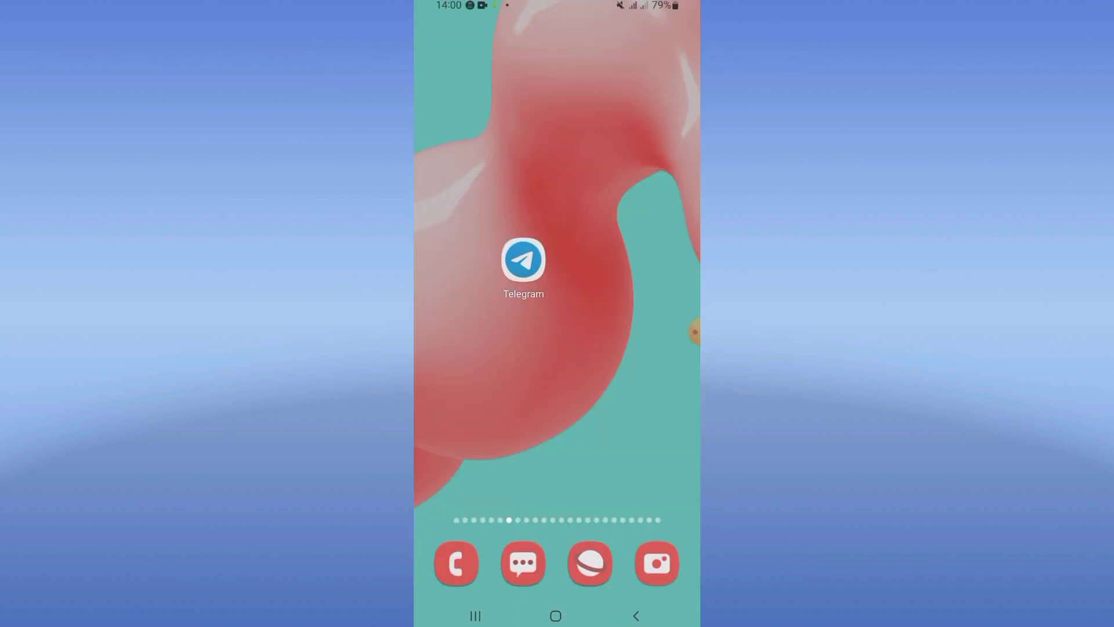
{"action": "left_click_drag", "start_coordinate": [557, 479], "coordinate": [557, 218]}
{"action": "mouse_move", "coordinate": [696, 332]}
{"action": "left_mouse_down"}
{"action": "mouse_move", "coordinate": [618, 96]}
{"action": "mouse_move", "coordinate": [683, 129]}
{"action": "left_mouse_up"}
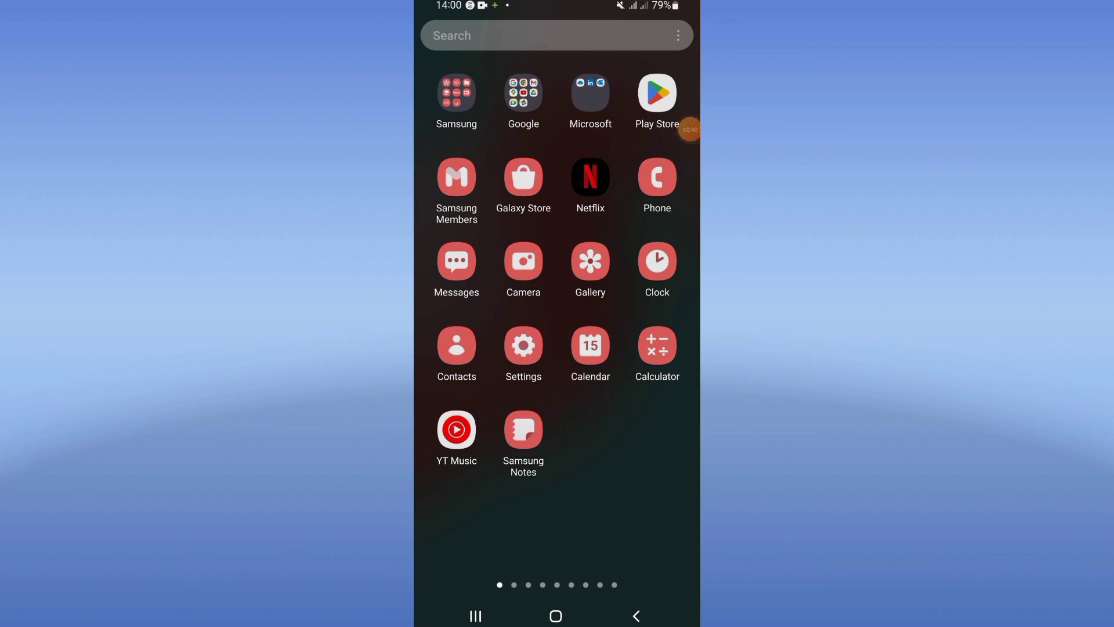
From the home screen, show the power off, restart and emergency menu, then dismiss it.
{"action": "key", "text": "Home"}
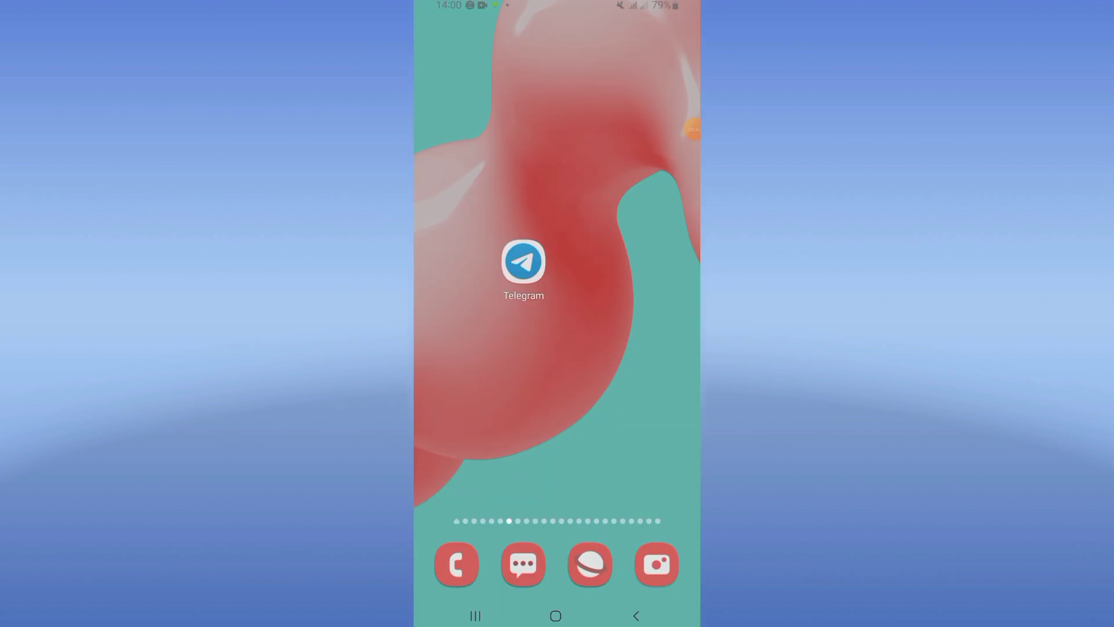
{"action": "key", "text": "XF86PowerOff"}
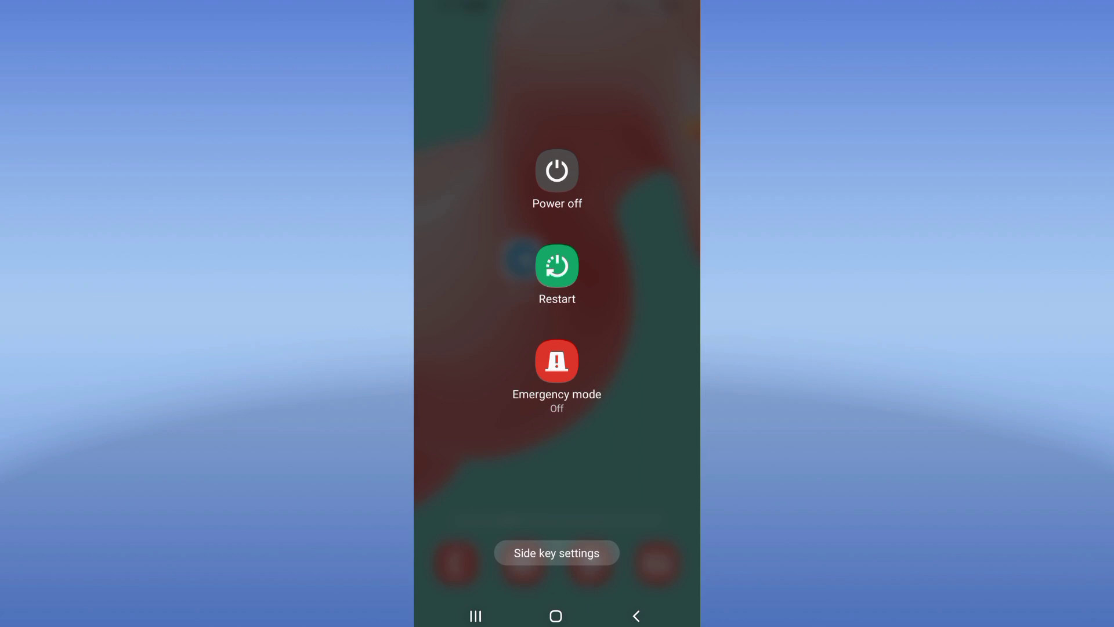
{"action": "key", "text": "Escape"}
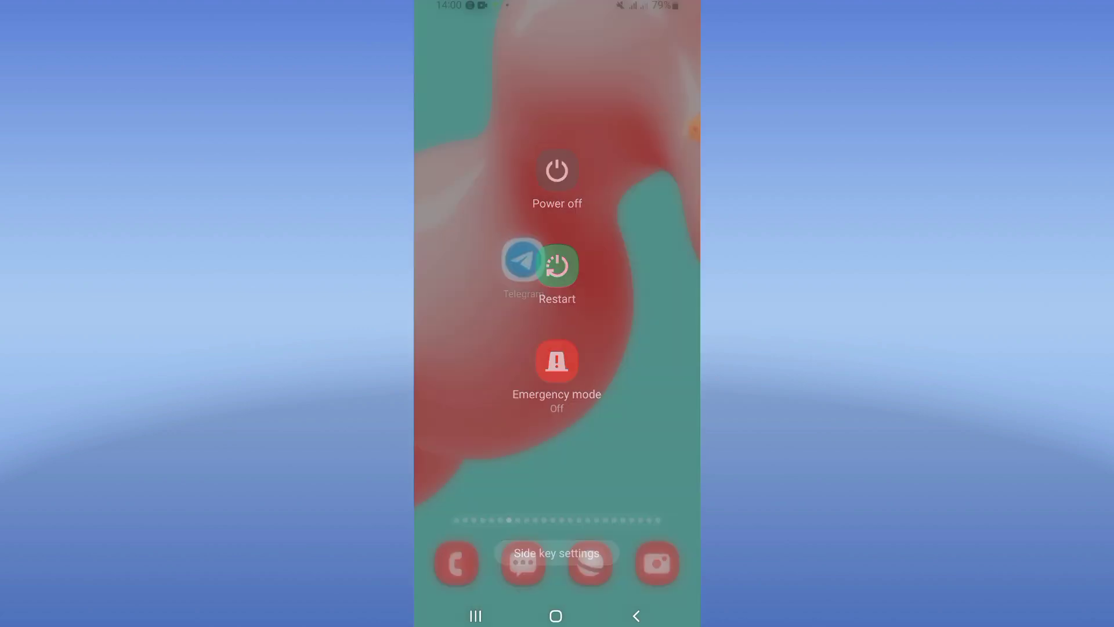